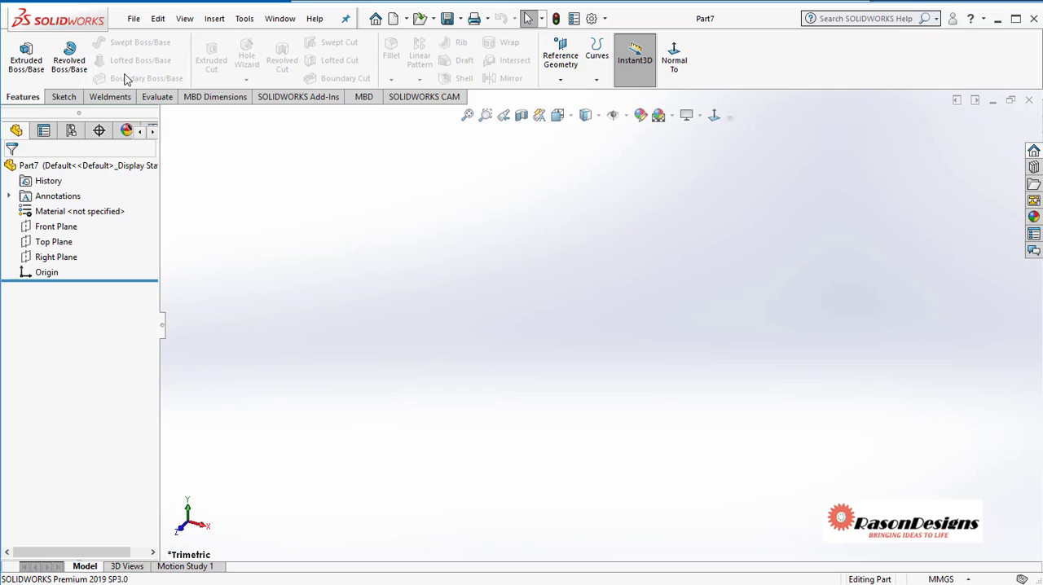
Sketch a single slanted line about 95 mm long on the Front Plane and exit the sketch, keeping it
click(65, 97)
click(19, 50)
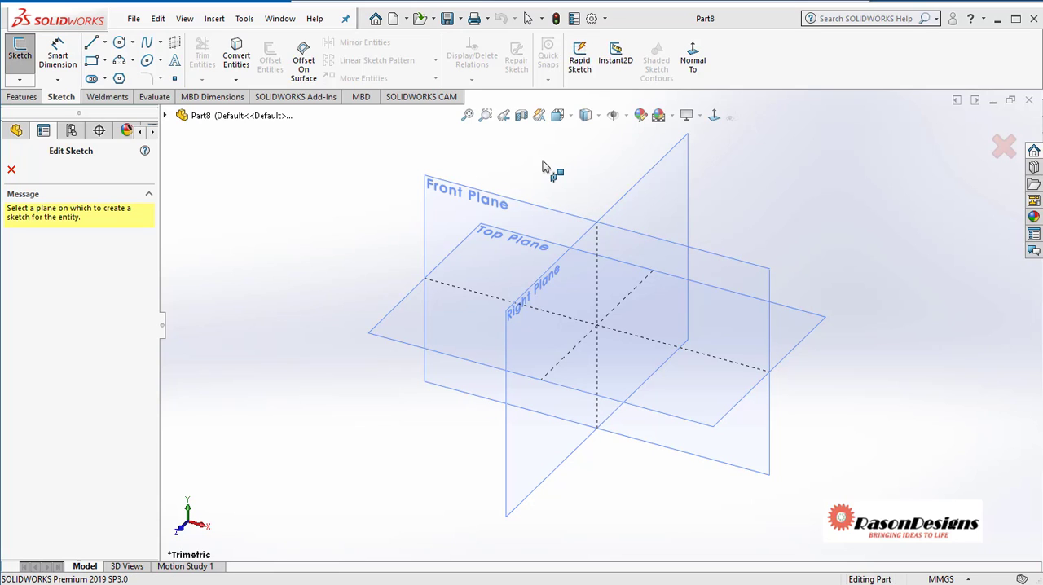
click(465, 192)
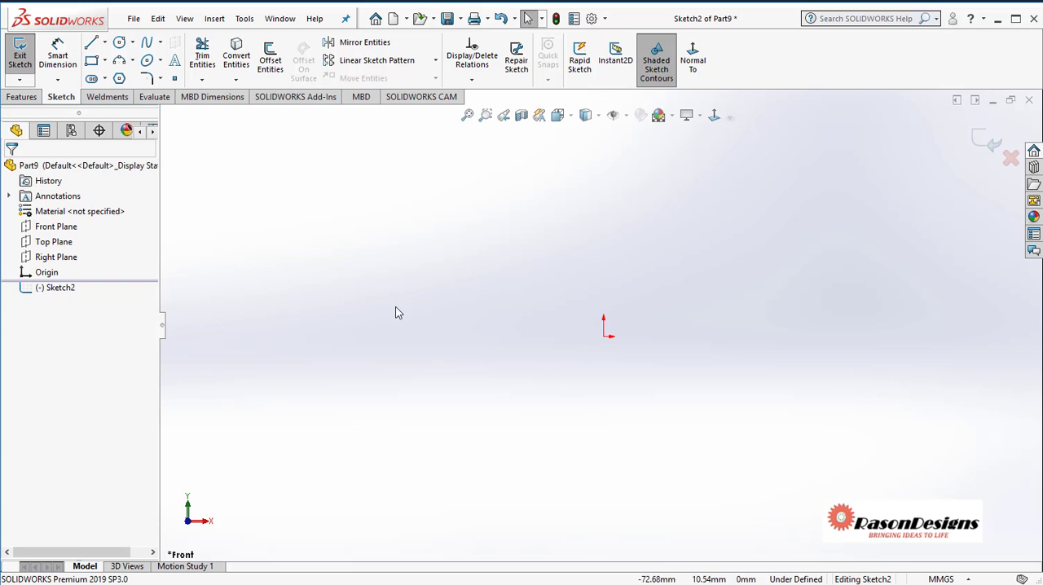
click(93, 42)
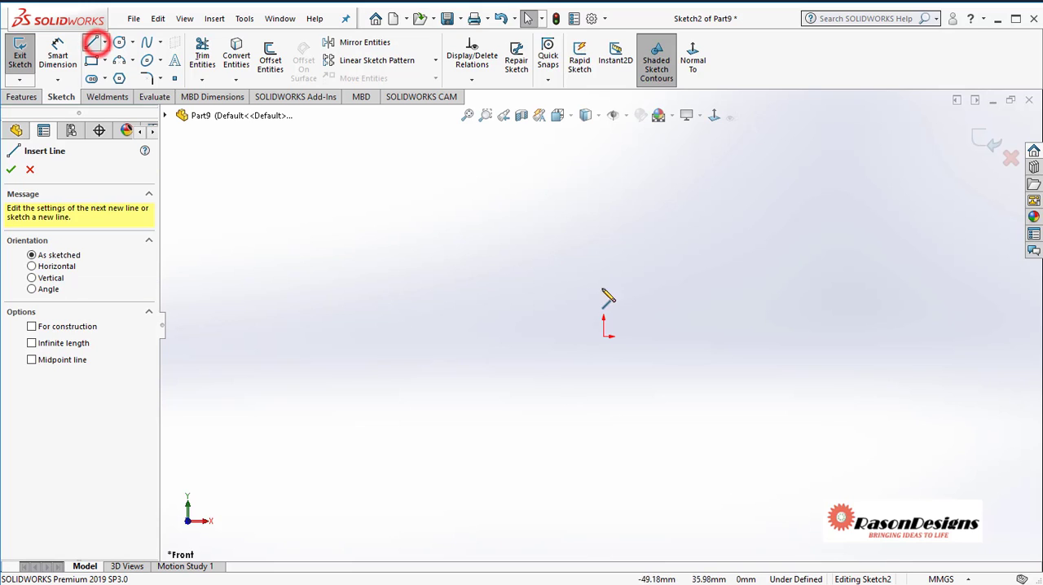
click(738, 251)
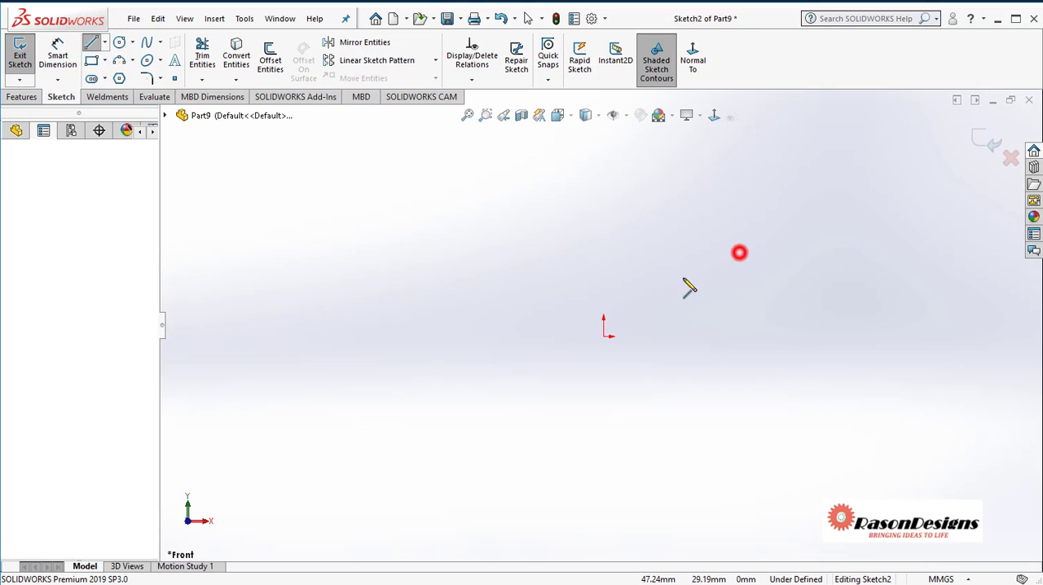
click(493, 369)
right_click(515, 288)
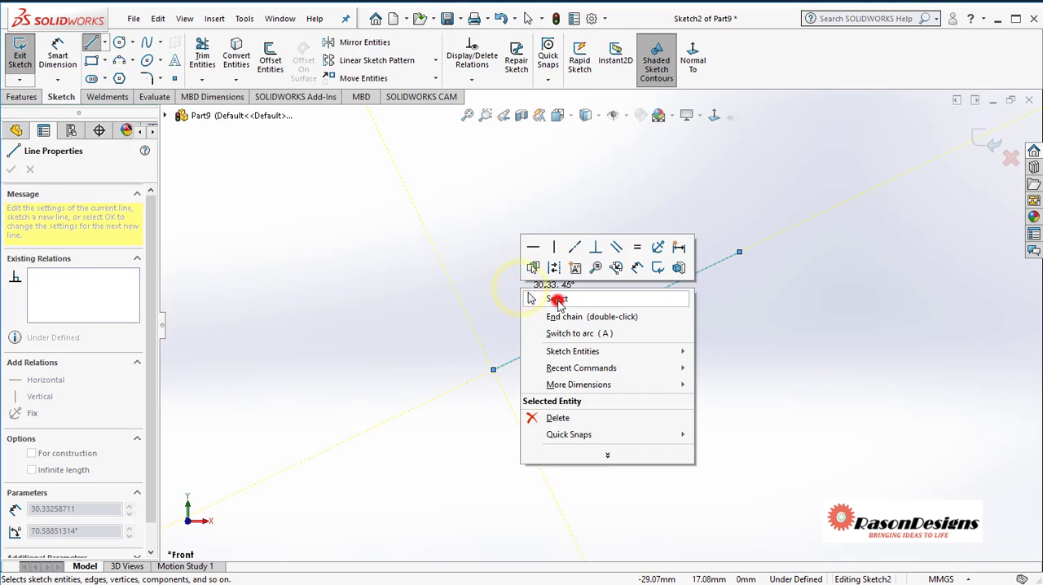
click(558, 301)
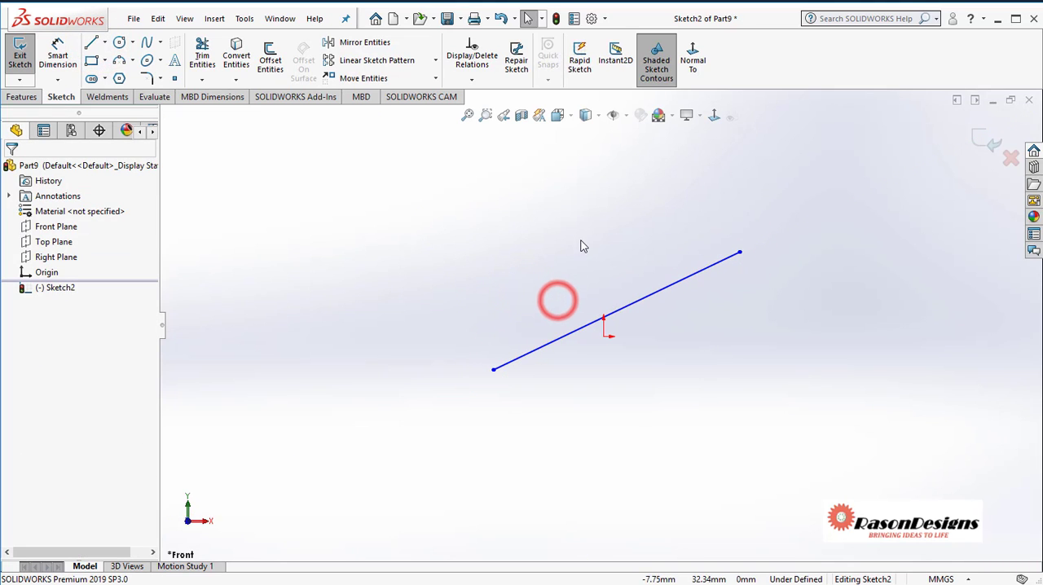
click(985, 141)
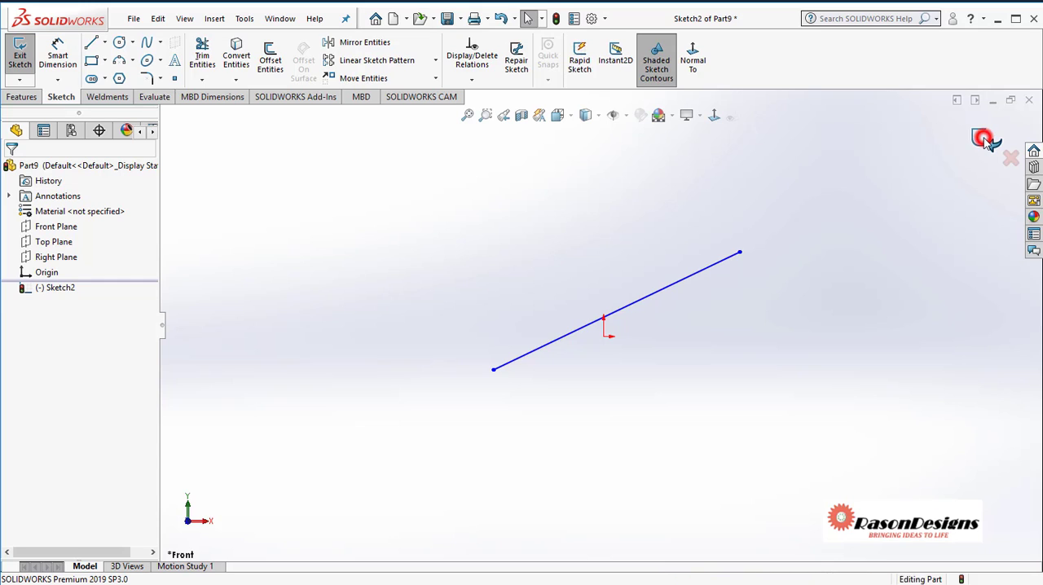
click(928, 163)
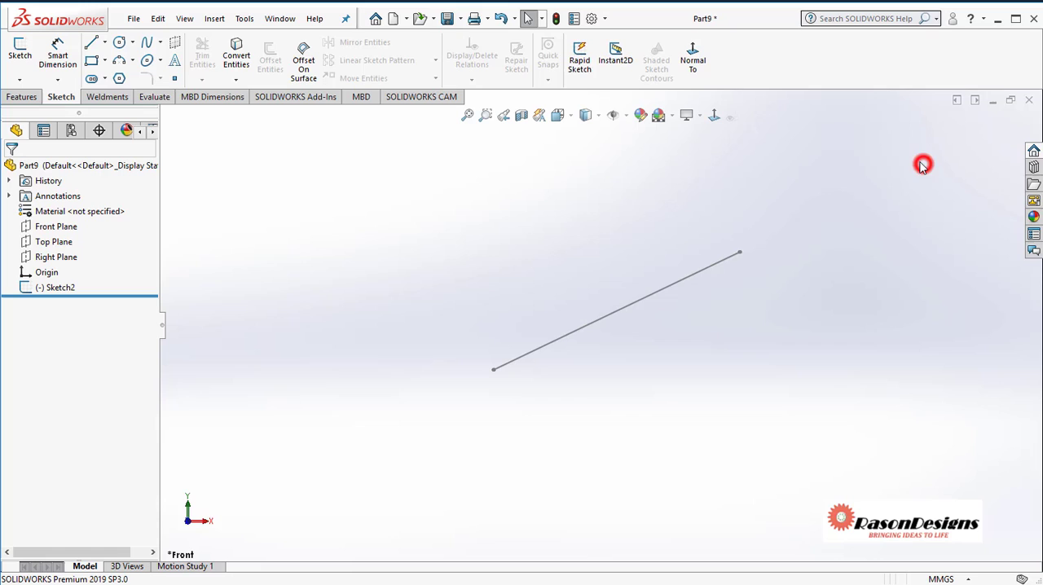
Delete the sketch containing the single slanted line from the part
right_click(57, 290)
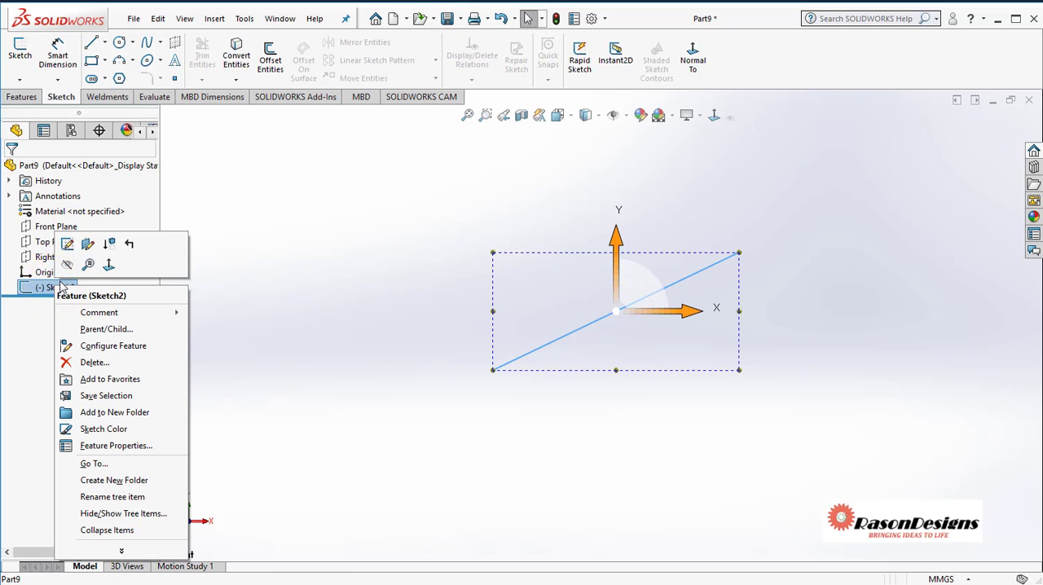
click(104, 362)
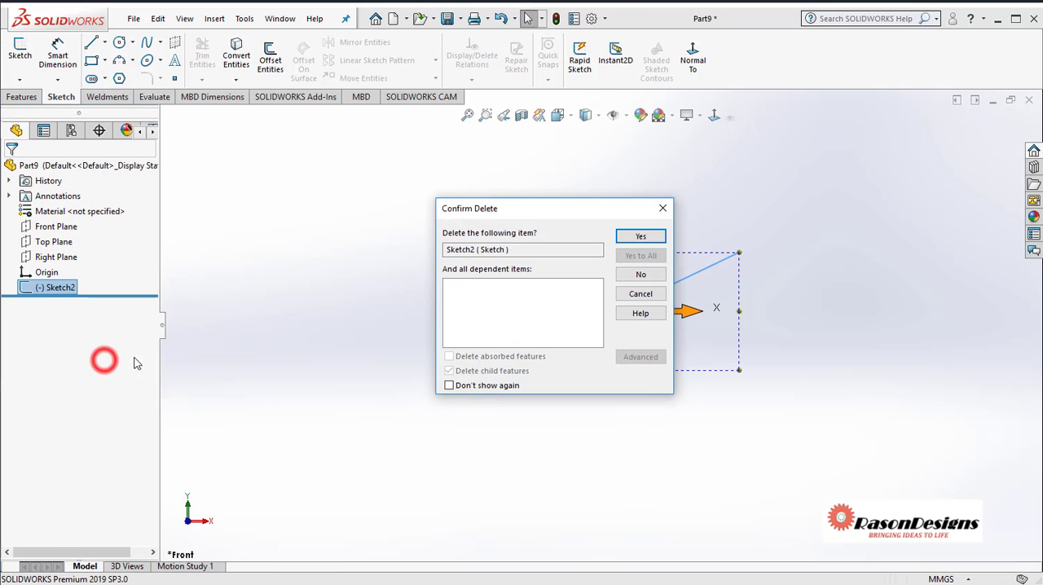
click(627, 240)
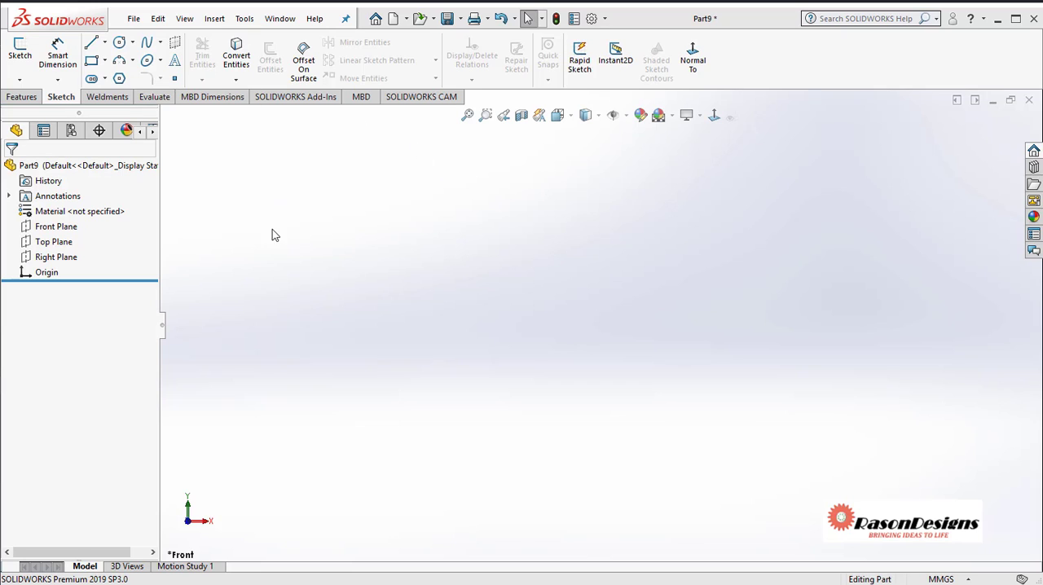
Start a new sketch on the Front Plane and draw an open chain of six connected lines around the origin
right_click(64, 226)
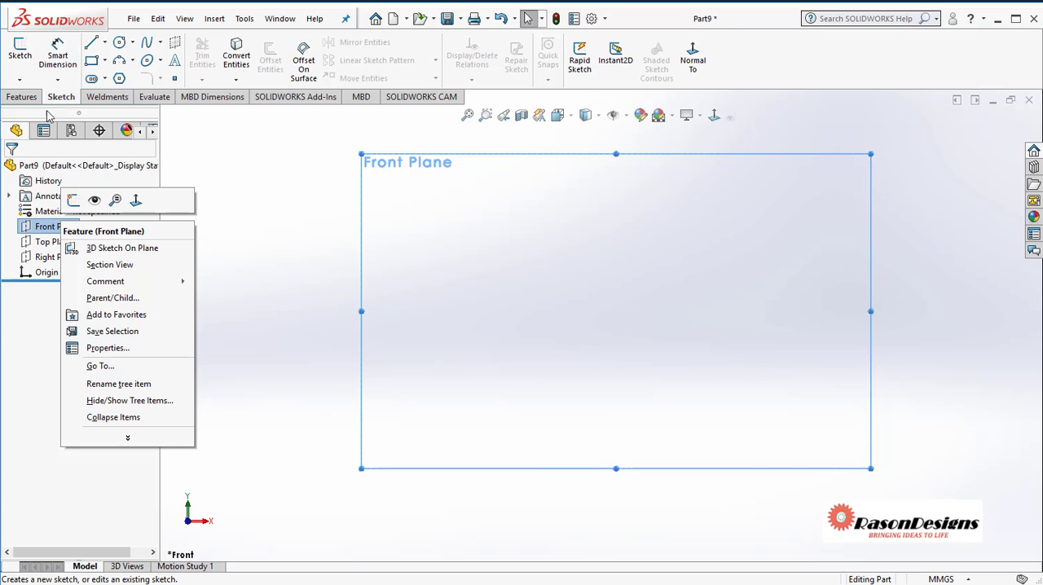
click(74, 203)
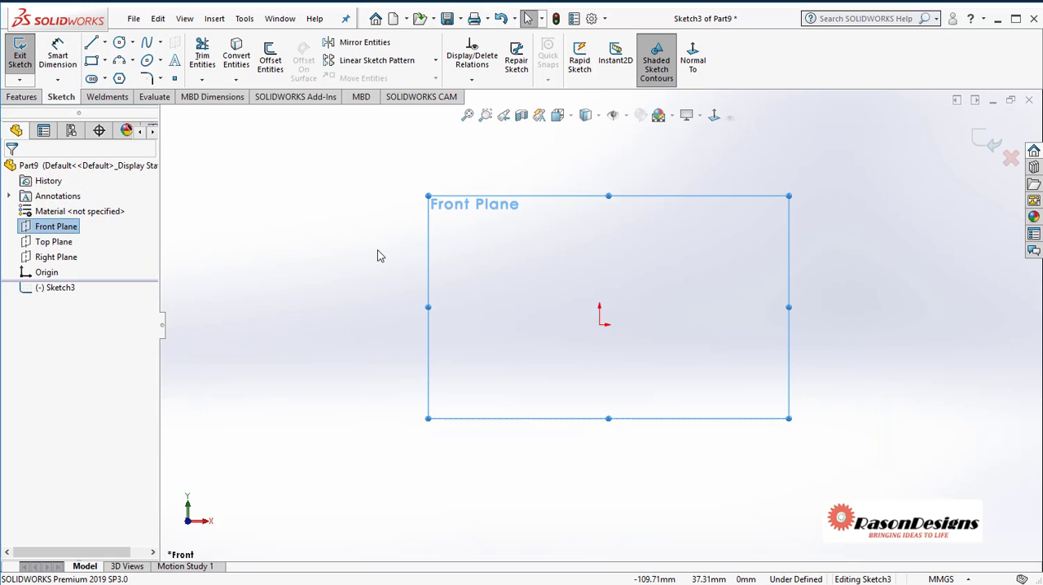
click(91, 42)
click(519, 261)
click(660, 222)
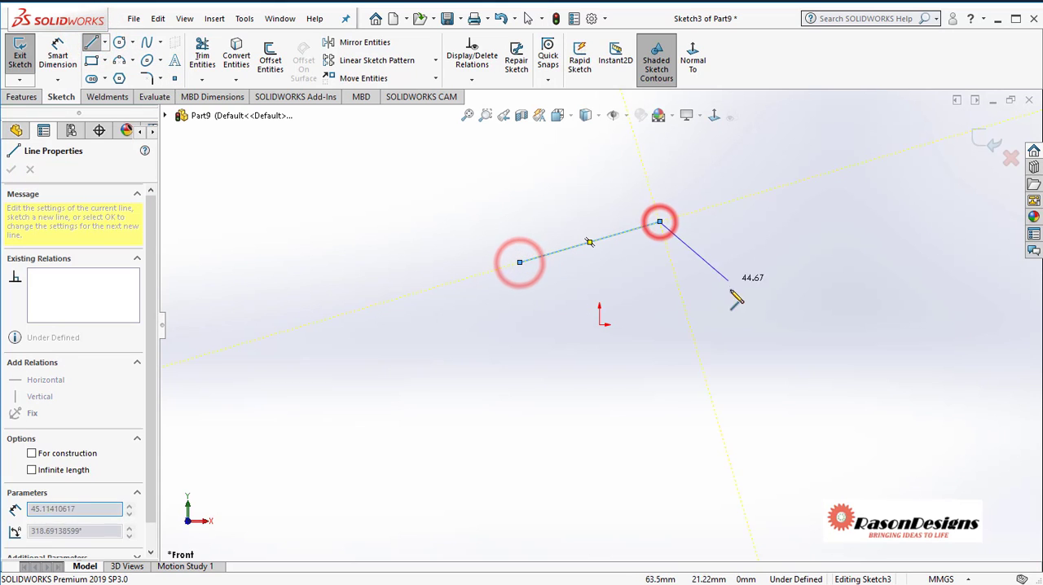
click(726, 342)
click(599, 366)
click(443, 342)
click(442, 226)
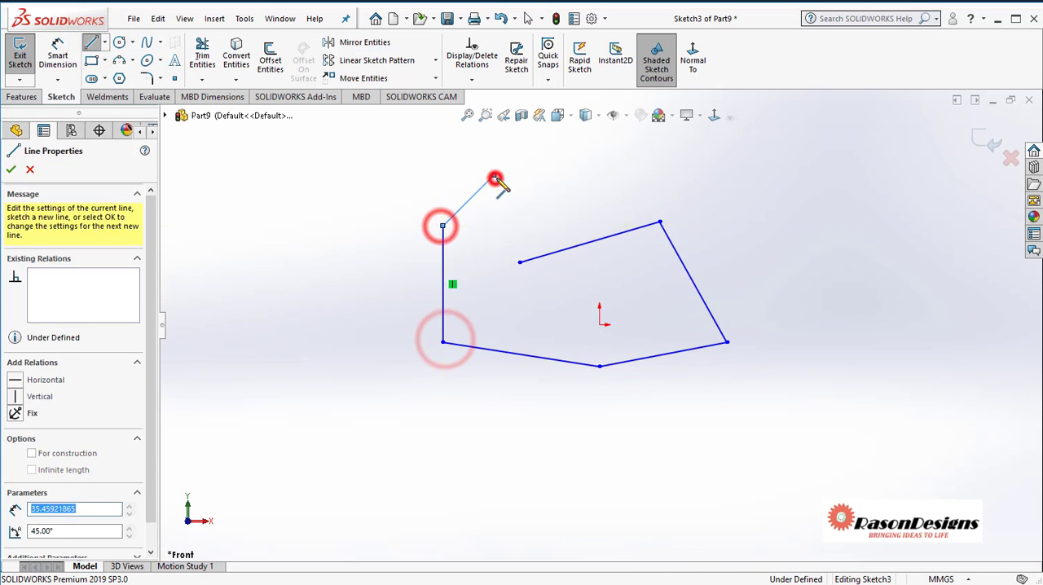
click(493, 175)
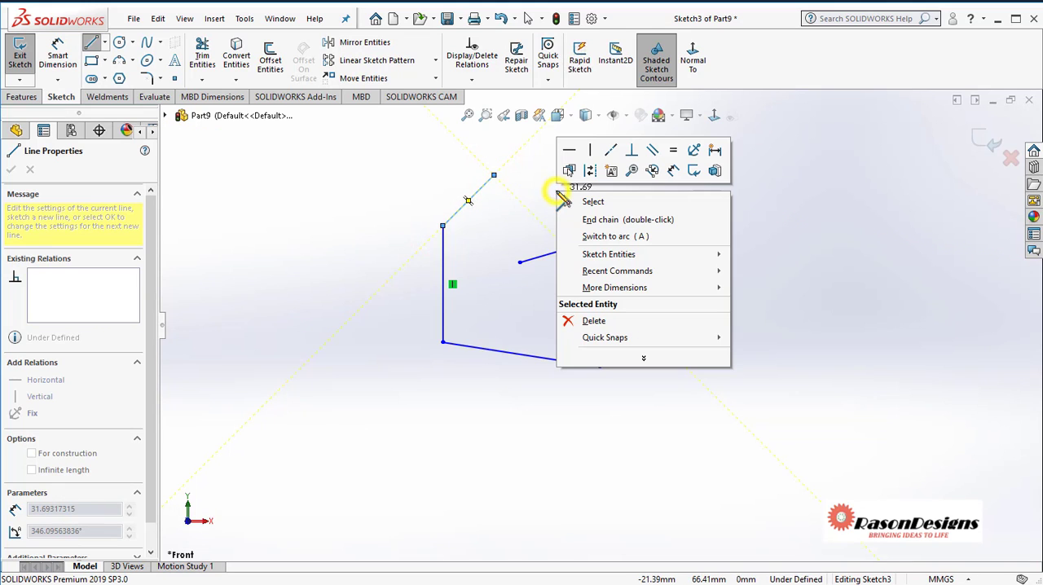
right_click(559, 190)
click(594, 202)
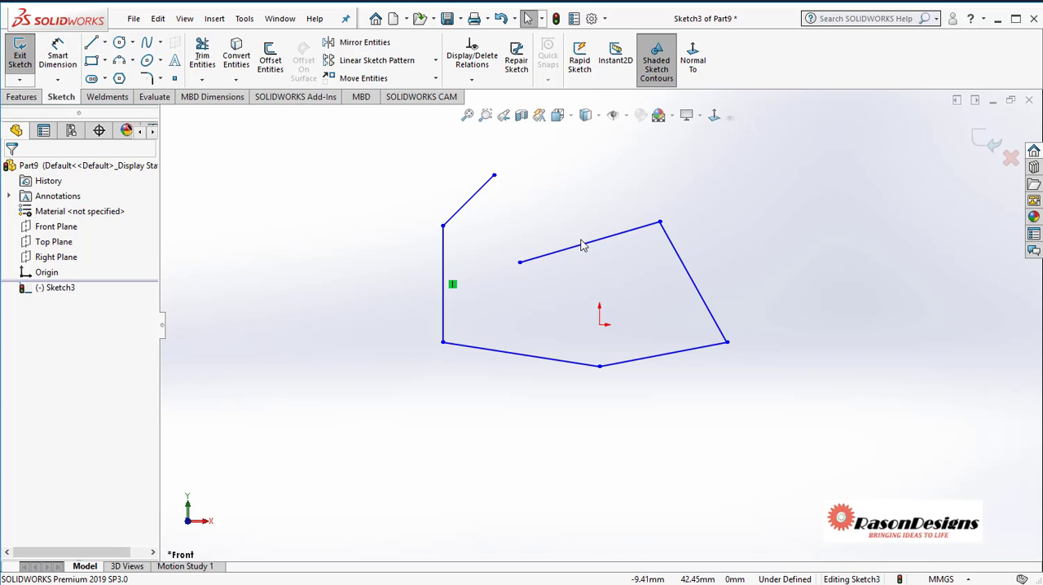
Exit the Front Plane sketch and discard its changes
click(1010, 159)
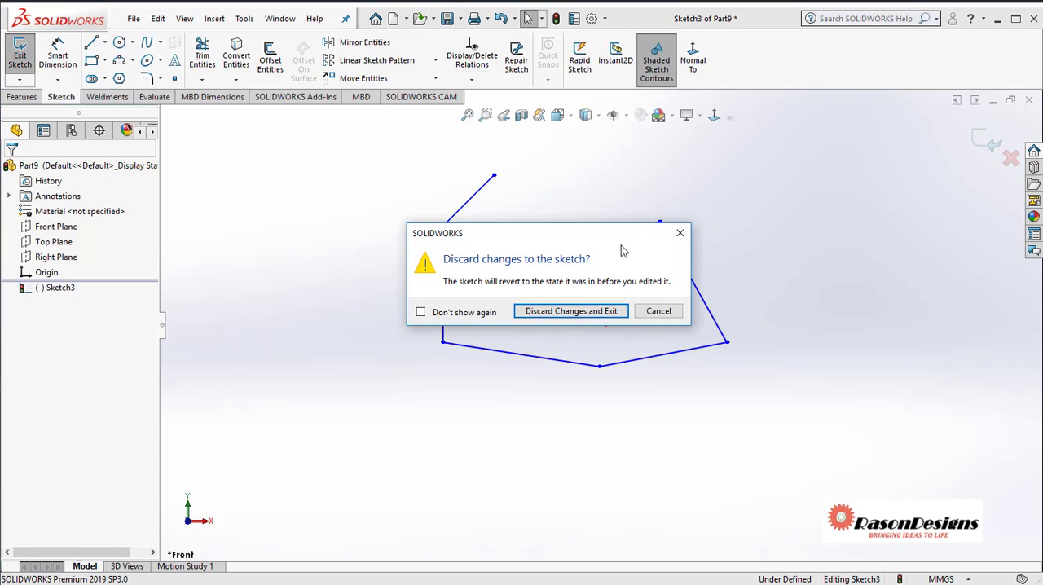
click(568, 313)
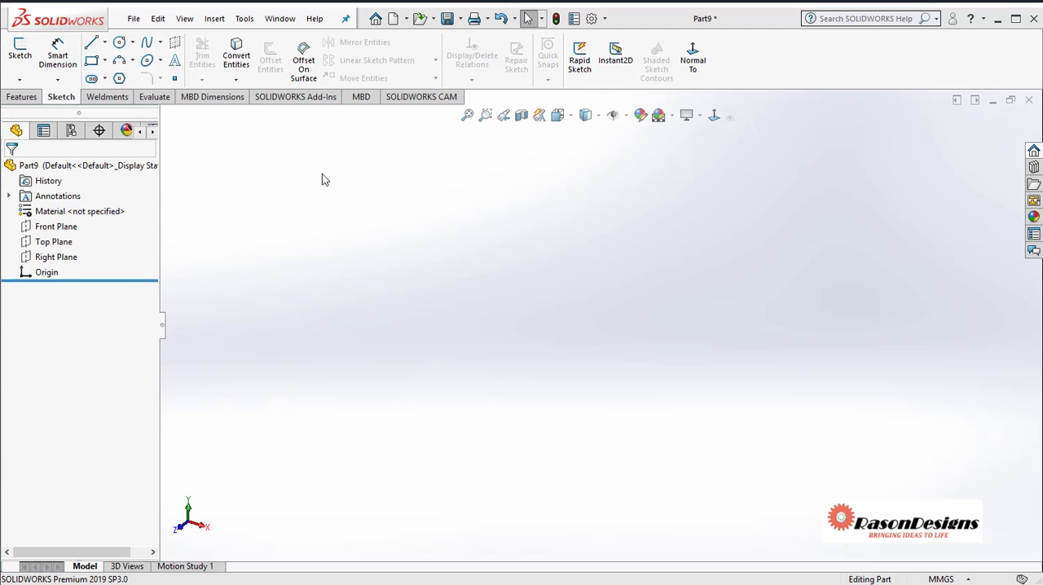
Sketch an open zigzag of seven connected lines on the Top Plane and exit the sketch, keeping the changes
click(25, 51)
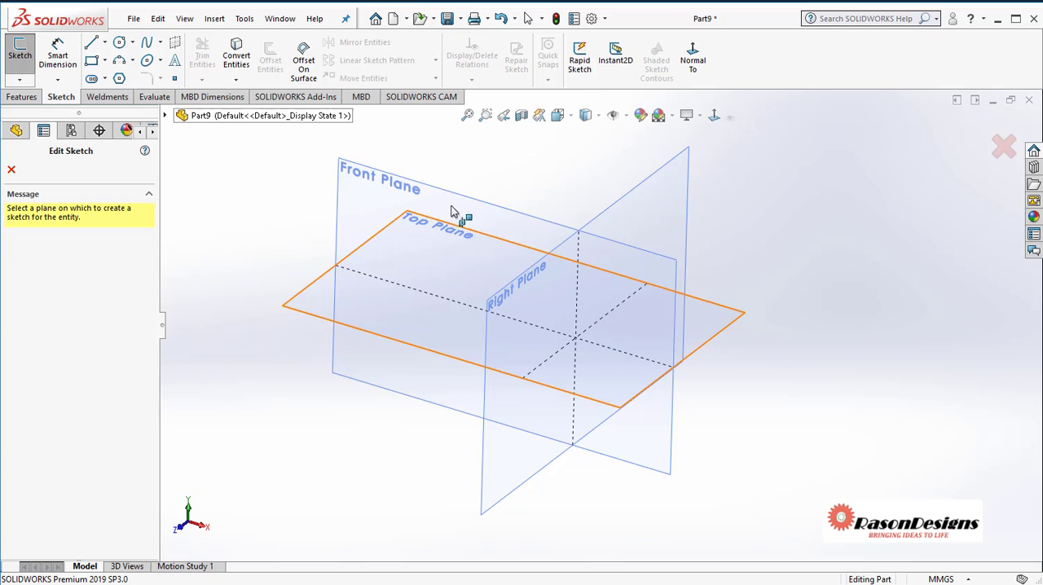
click(439, 225)
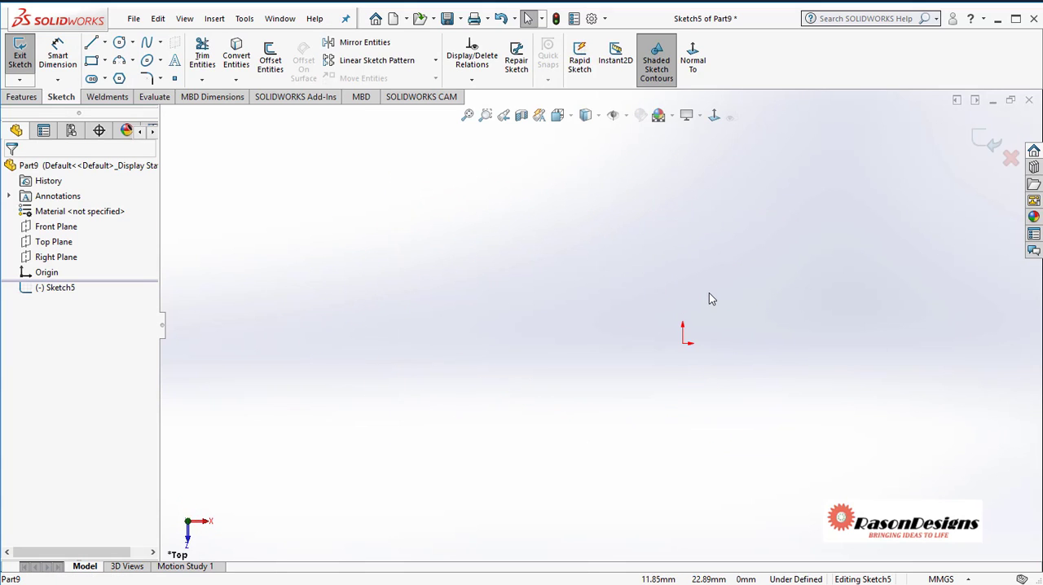
click(91, 42)
click(431, 324)
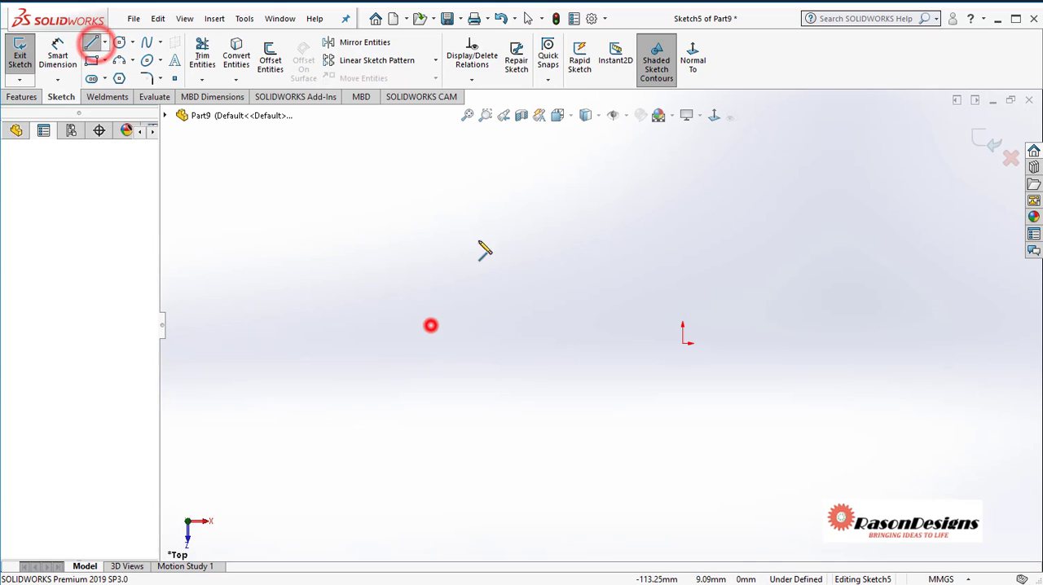
click(489, 233)
click(570, 316)
click(529, 403)
click(649, 427)
click(649, 289)
click(752, 253)
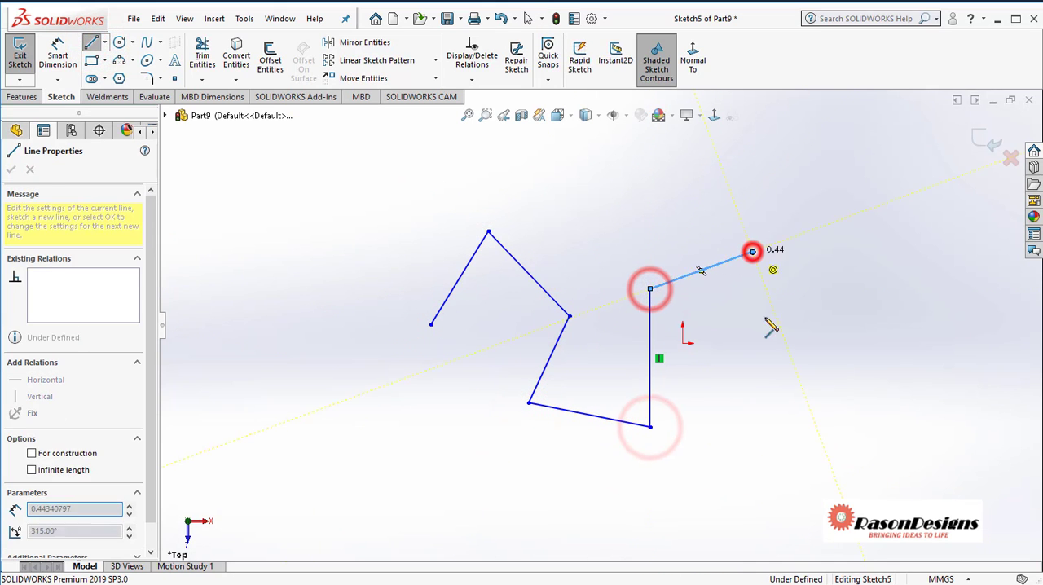
click(774, 394)
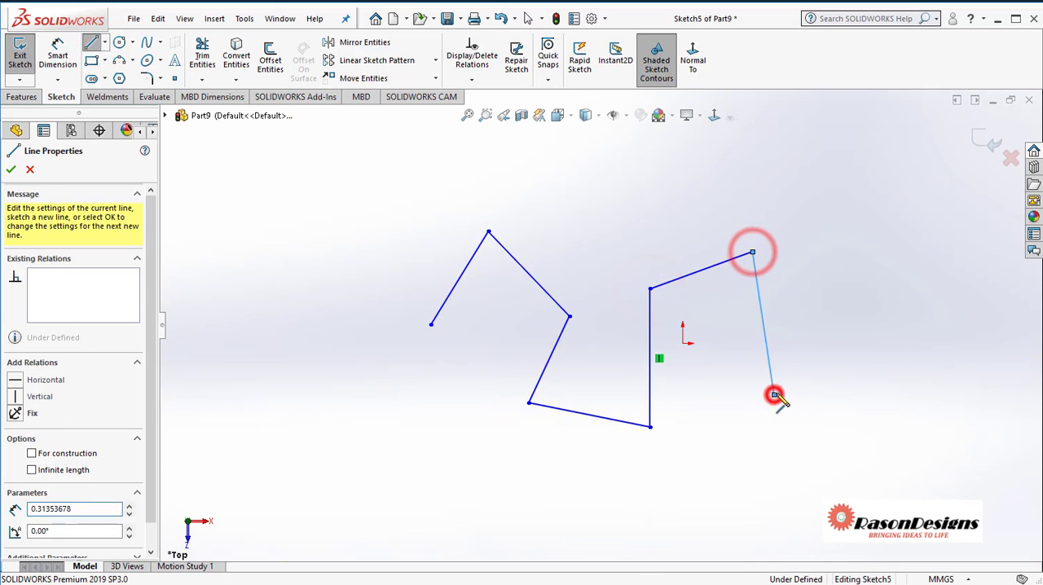
right_click(832, 277)
click(870, 285)
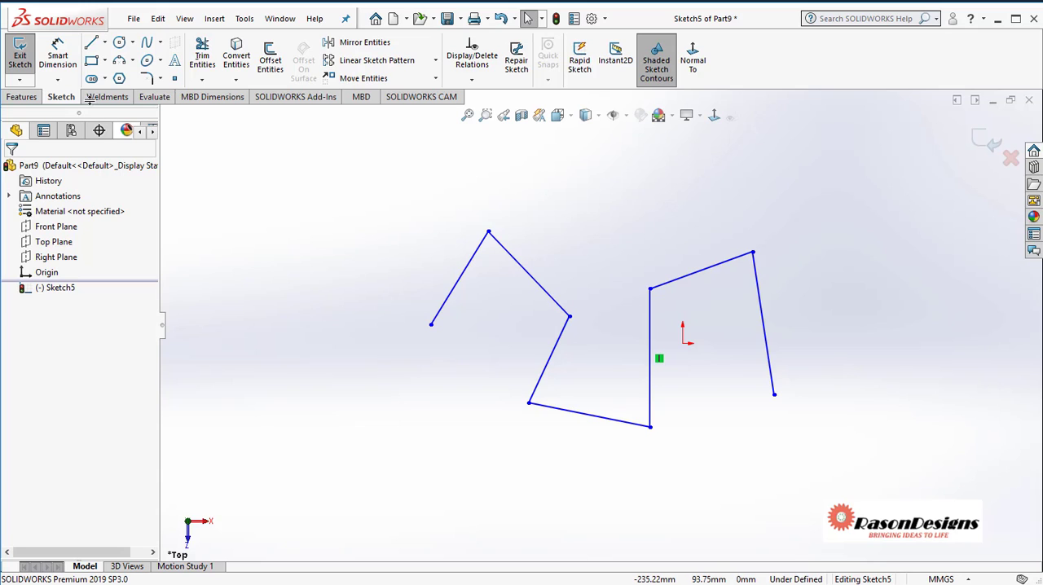
click(19, 57)
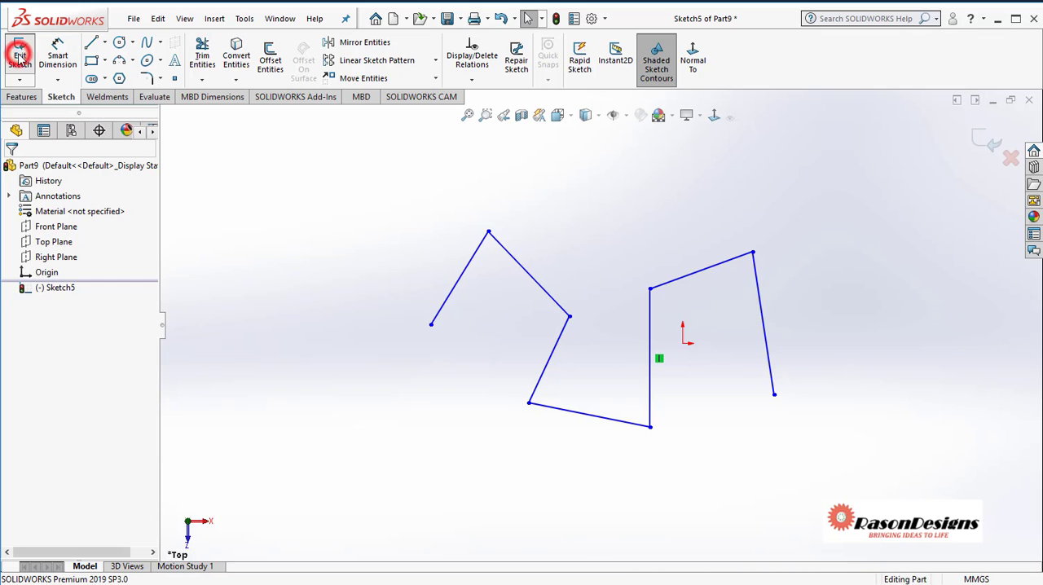
click(506, 192)
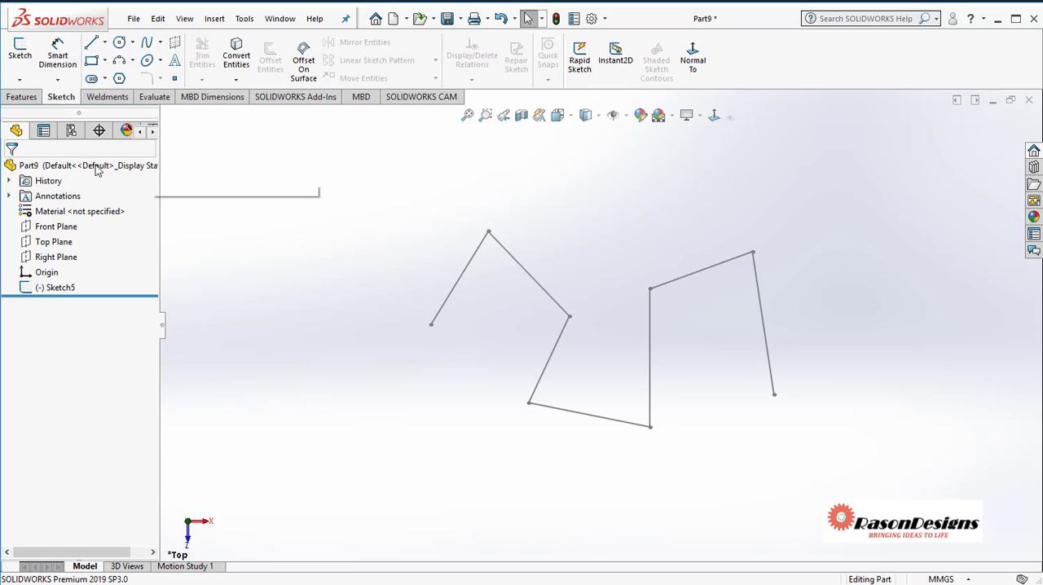
Reopen the zigzag line sketch on the Top Plane for editing
click(57, 290)
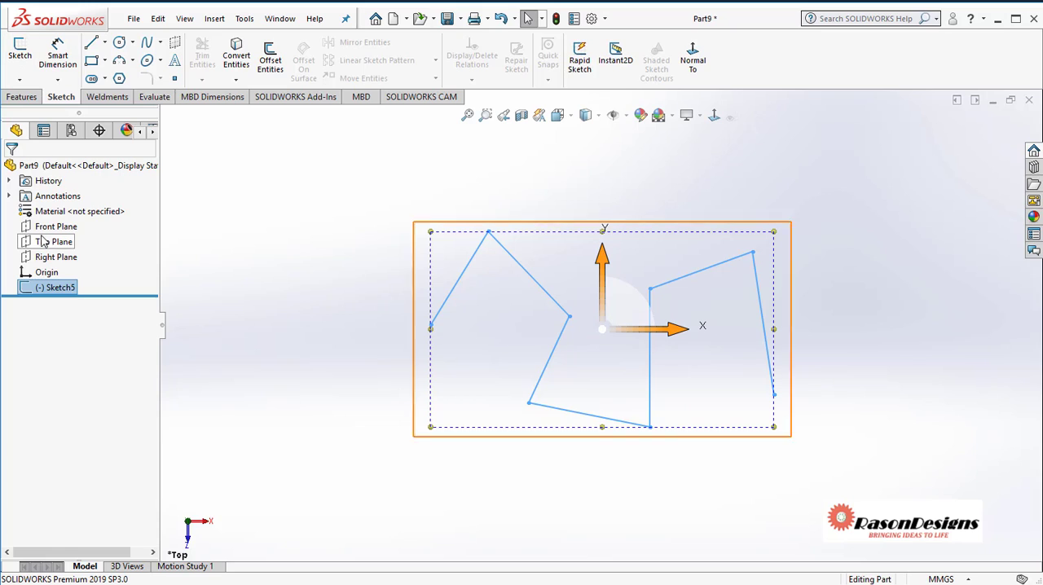
click(52, 289)
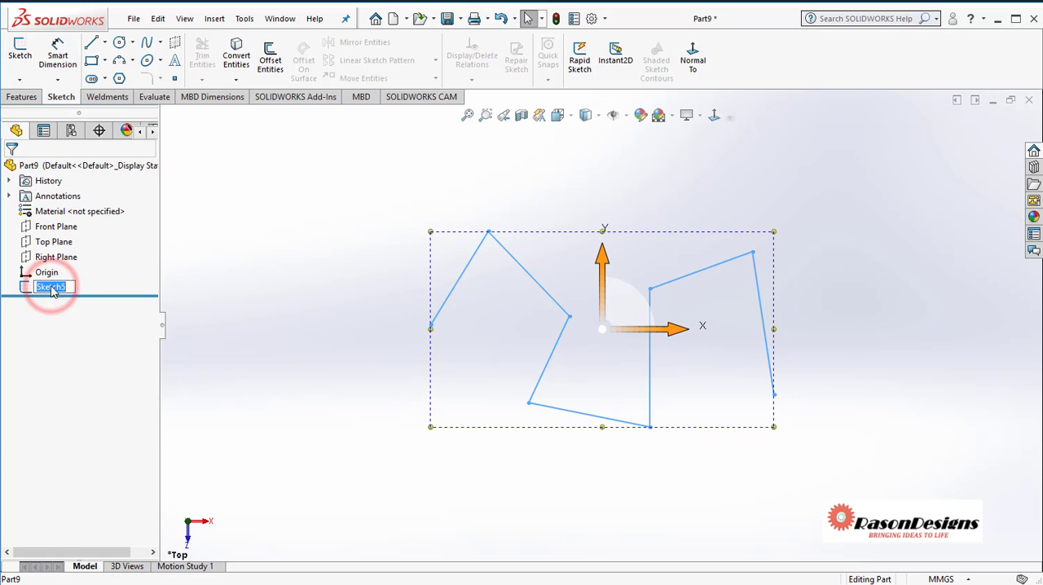
click(28, 289)
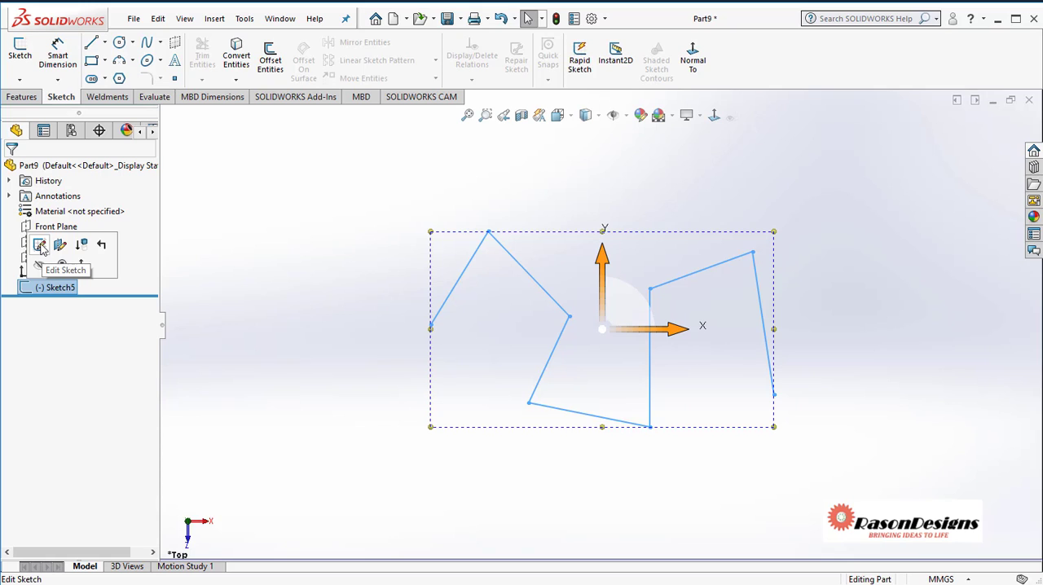
click(39, 246)
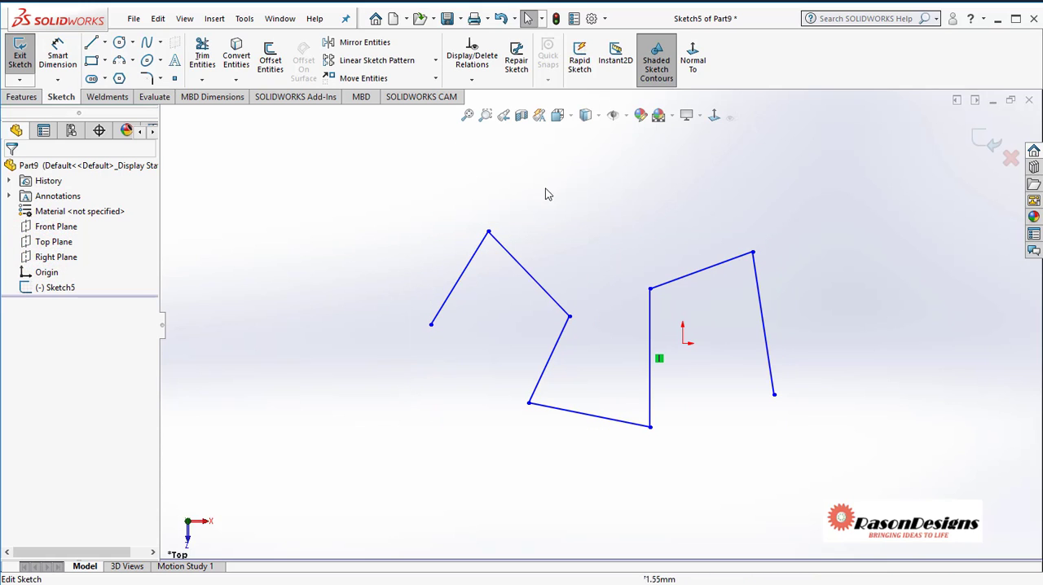
click(666, 200)
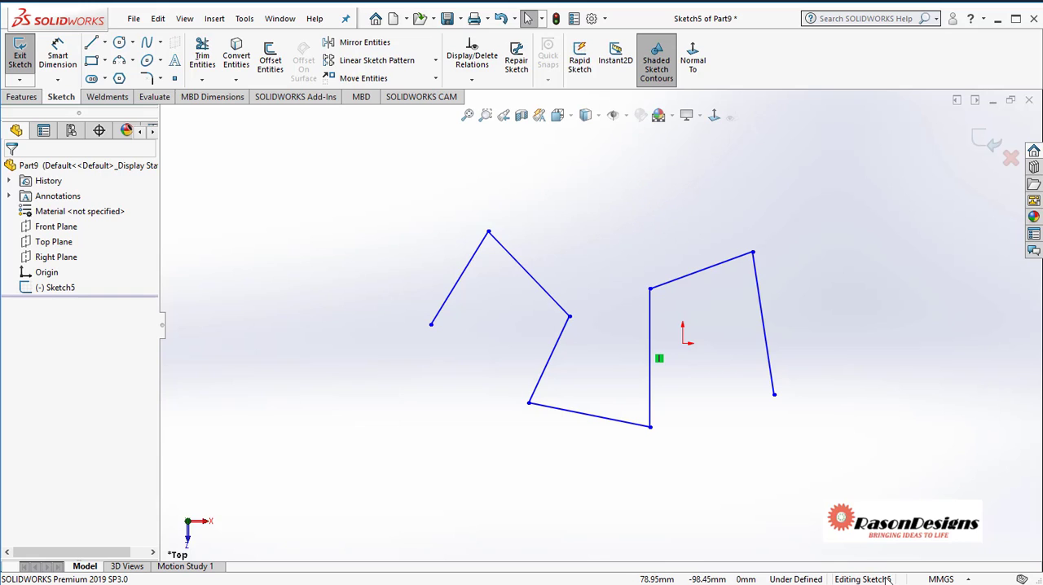
Rotate the zigzag sketch out of plane, then reorient the view normal to the sketch plane
scroll(638, 397, down, 1)
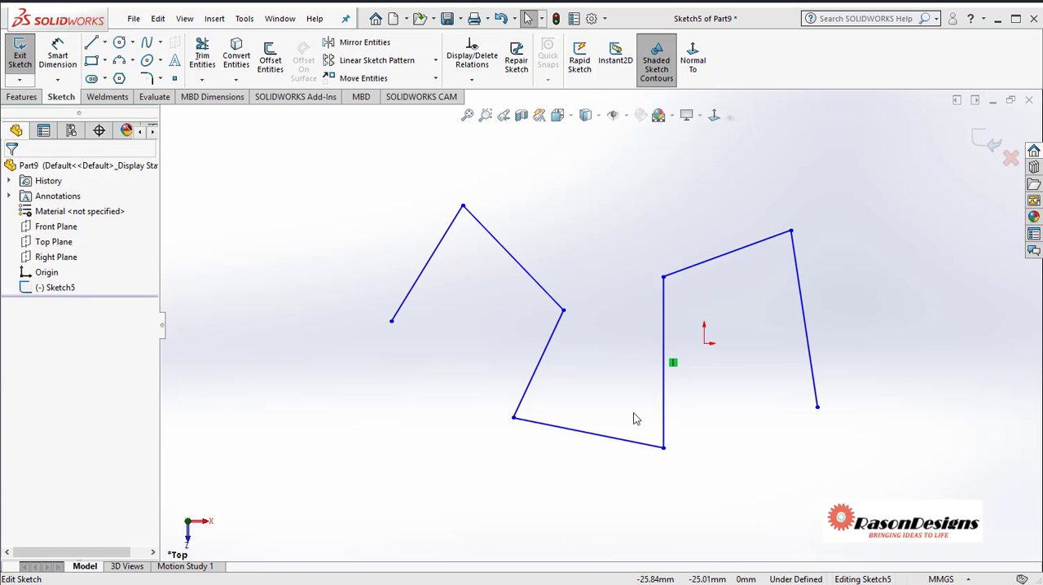
mouse_move(645, 418)
middle_down()
mouse_move(624, 402)
mouse_move(614, 347)
mouse_move(644, 283)
mouse_move(638, 217)
mouse_move(595, 221)
mouse_move(579, 275)
mouse_move(603, 277)
middle_up()
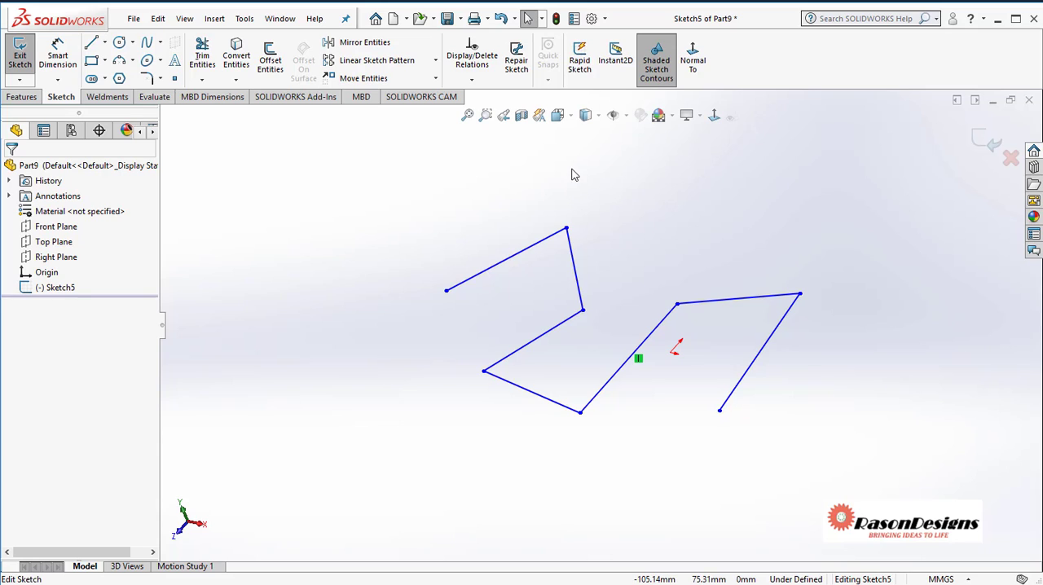
click(569, 117)
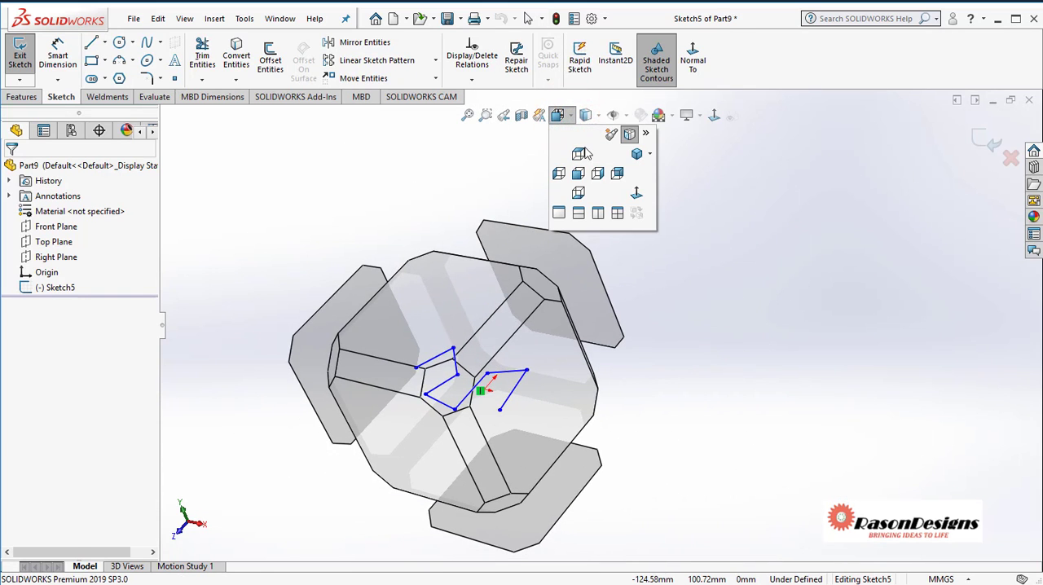
click(636, 192)
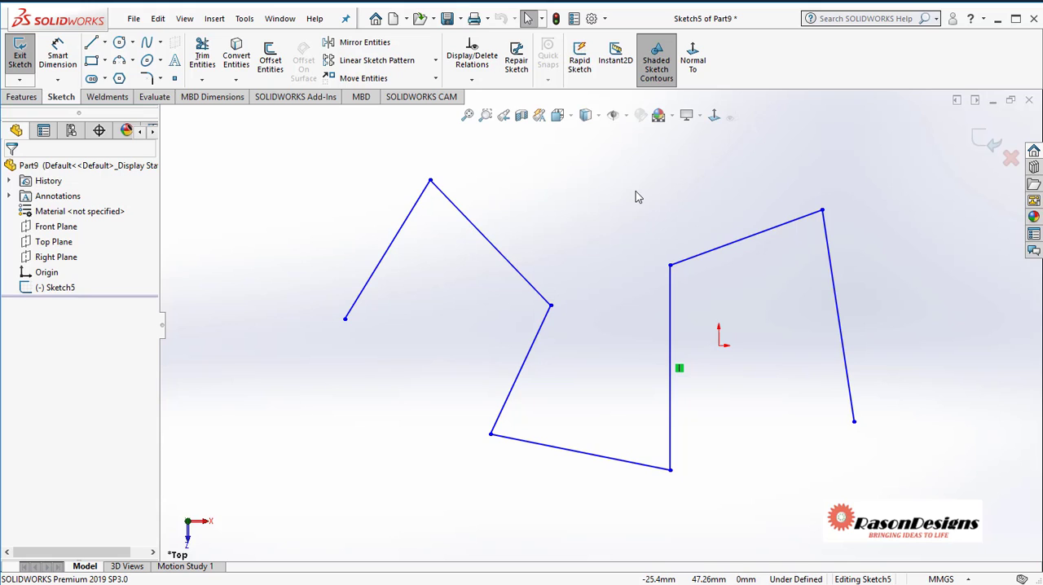
key(space)
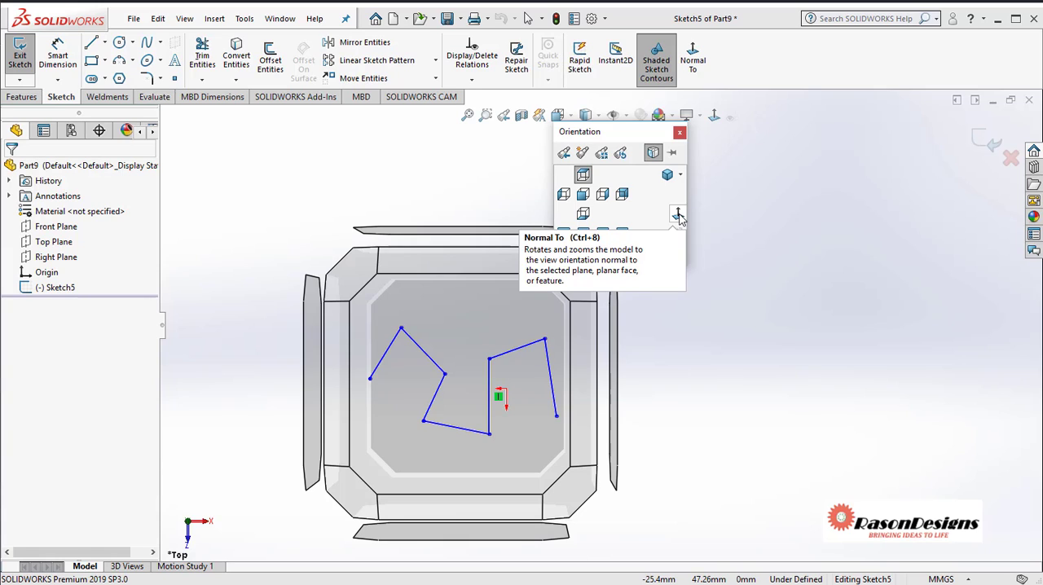
click(739, 232)
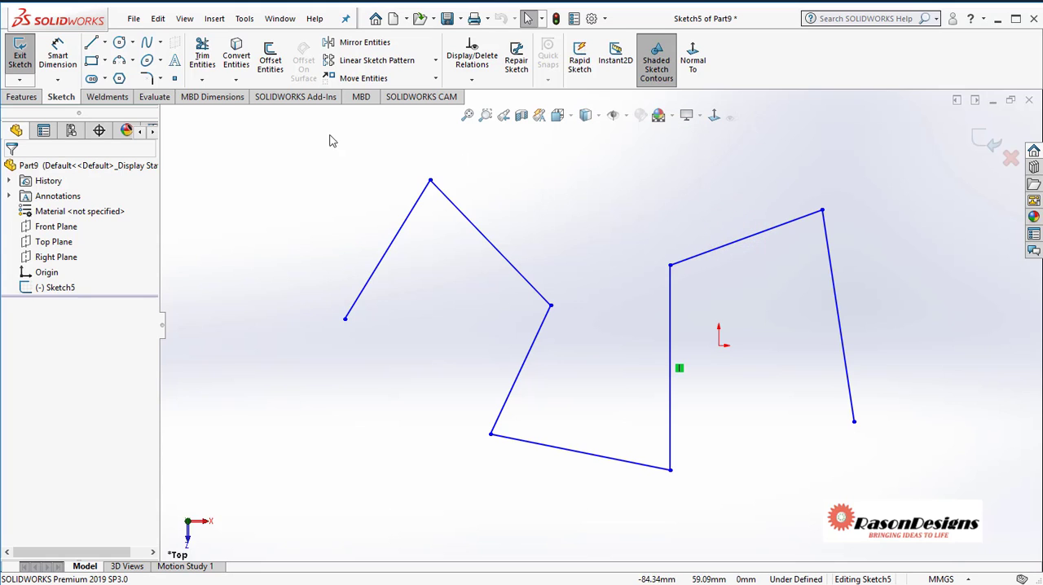
Draw a circle with a radius of about 41 mm overlapping the upper middle of the zigzag lines
click(120, 43)
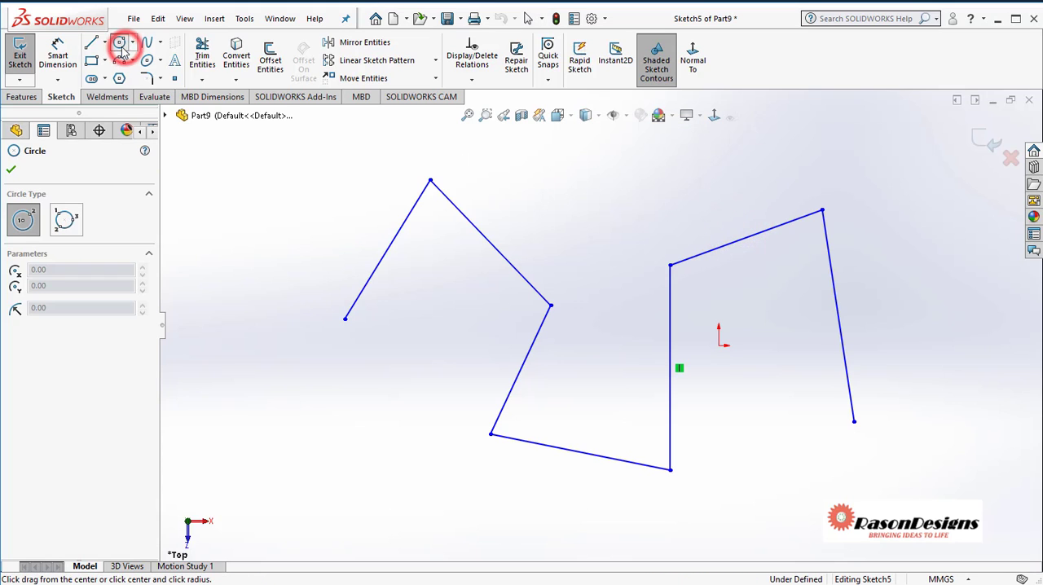
click(588, 236)
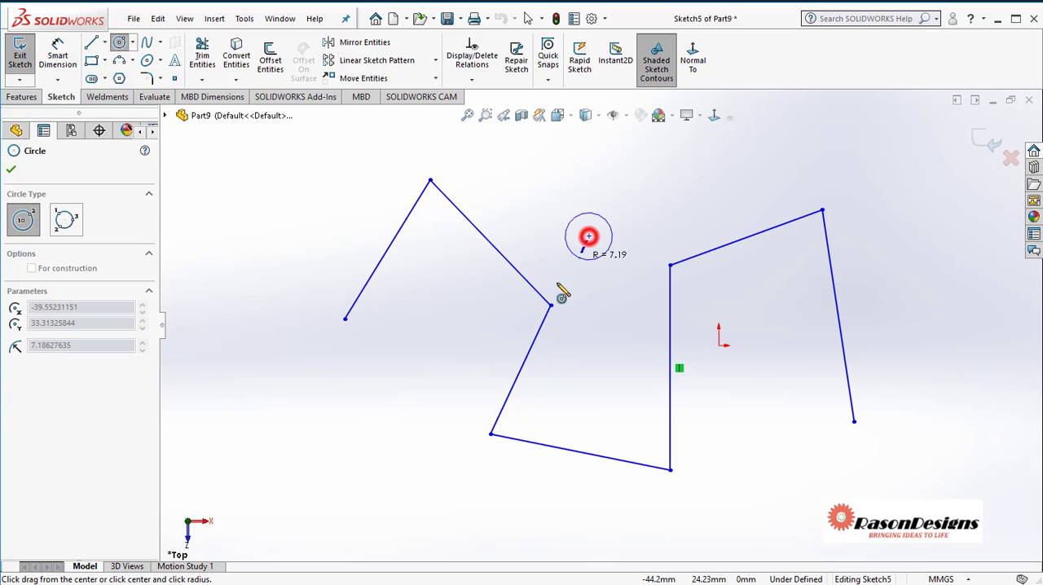
click(486, 319)
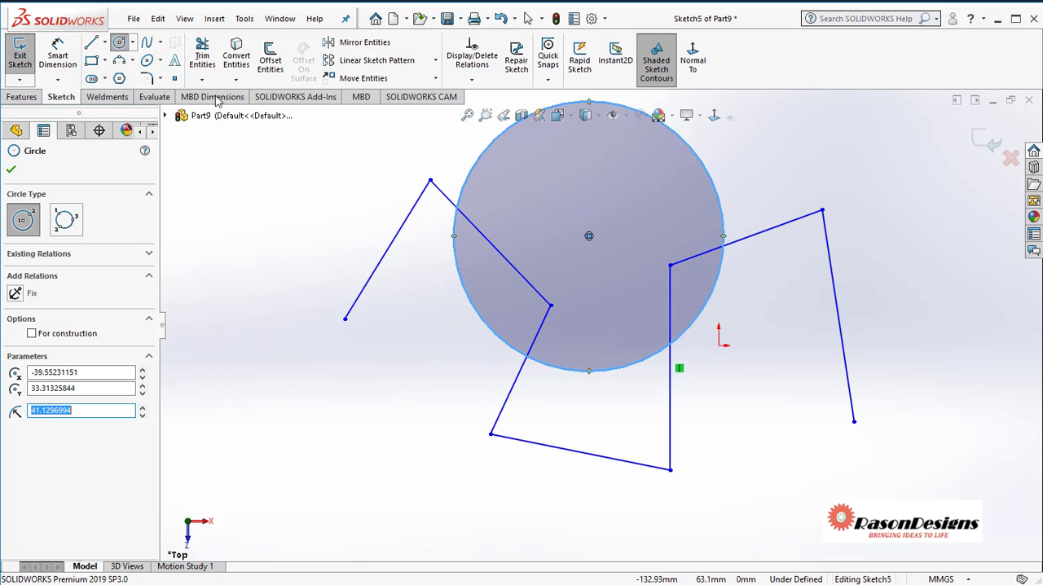
Draw an open chain of three lines across the zigzag, starting with a horizontal line below the circle, and end the Line command
click(90, 42)
click(394, 414)
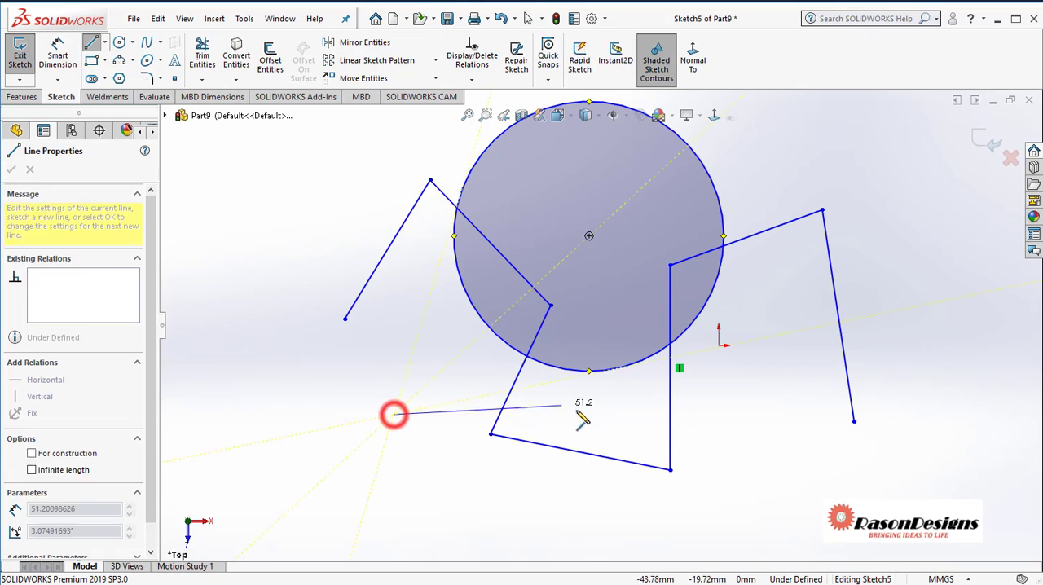
click(603, 414)
click(780, 339)
click(764, 188)
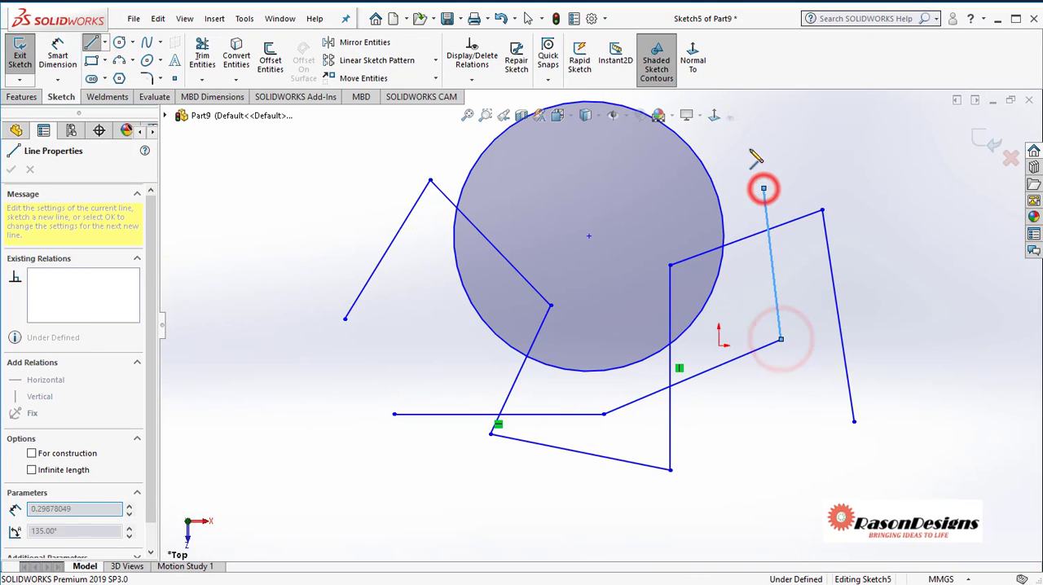
right_click(816, 152)
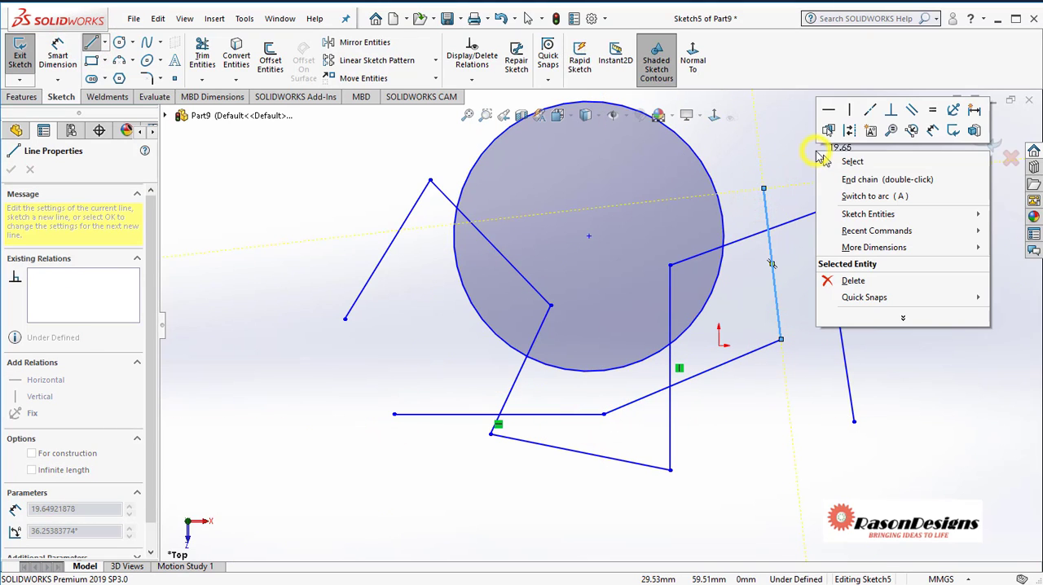
click(862, 162)
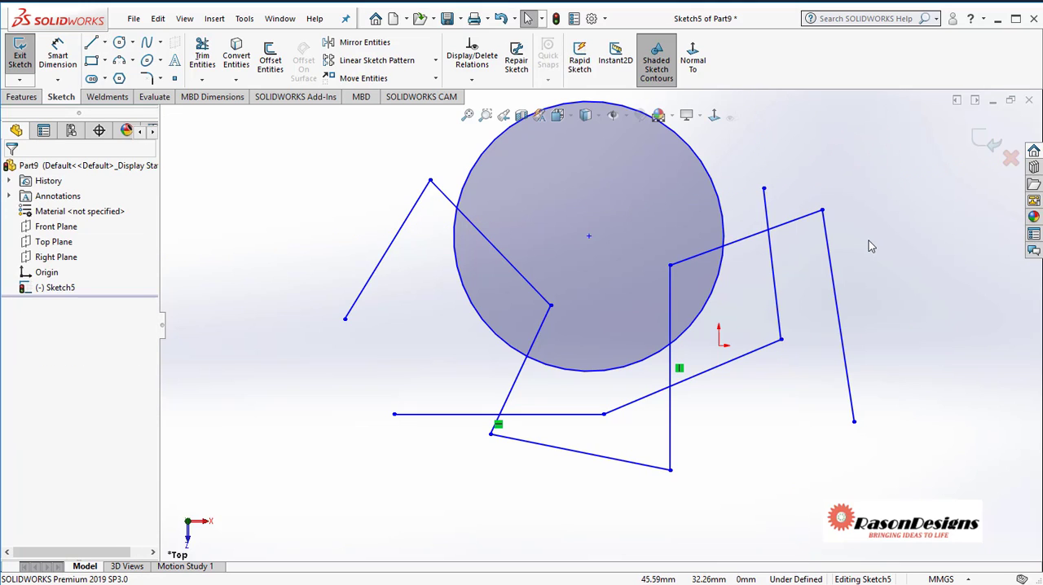
Exit the reopened Top Plane sketch and discard the added circle and lines
click(1010, 158)
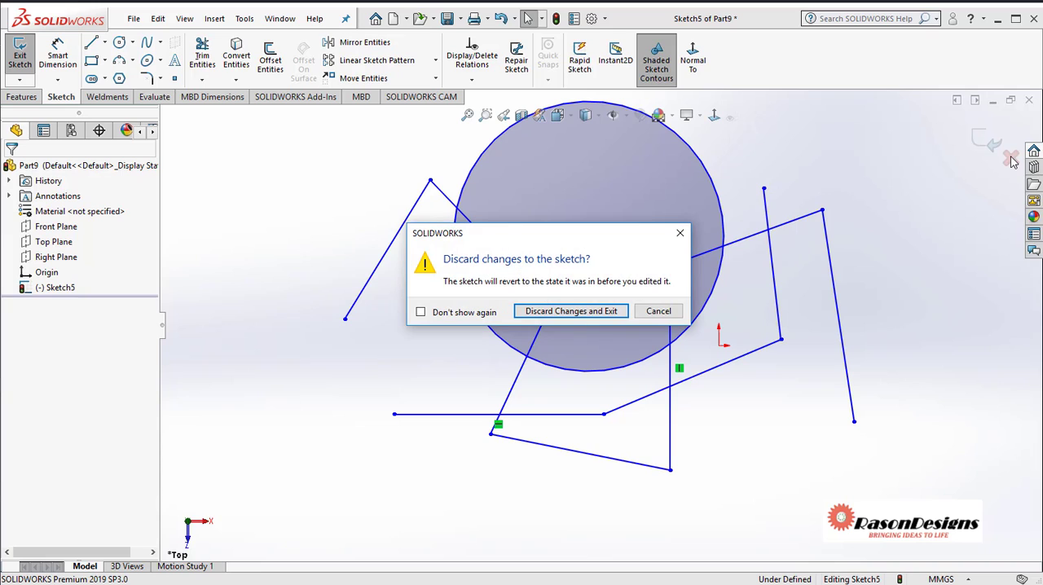